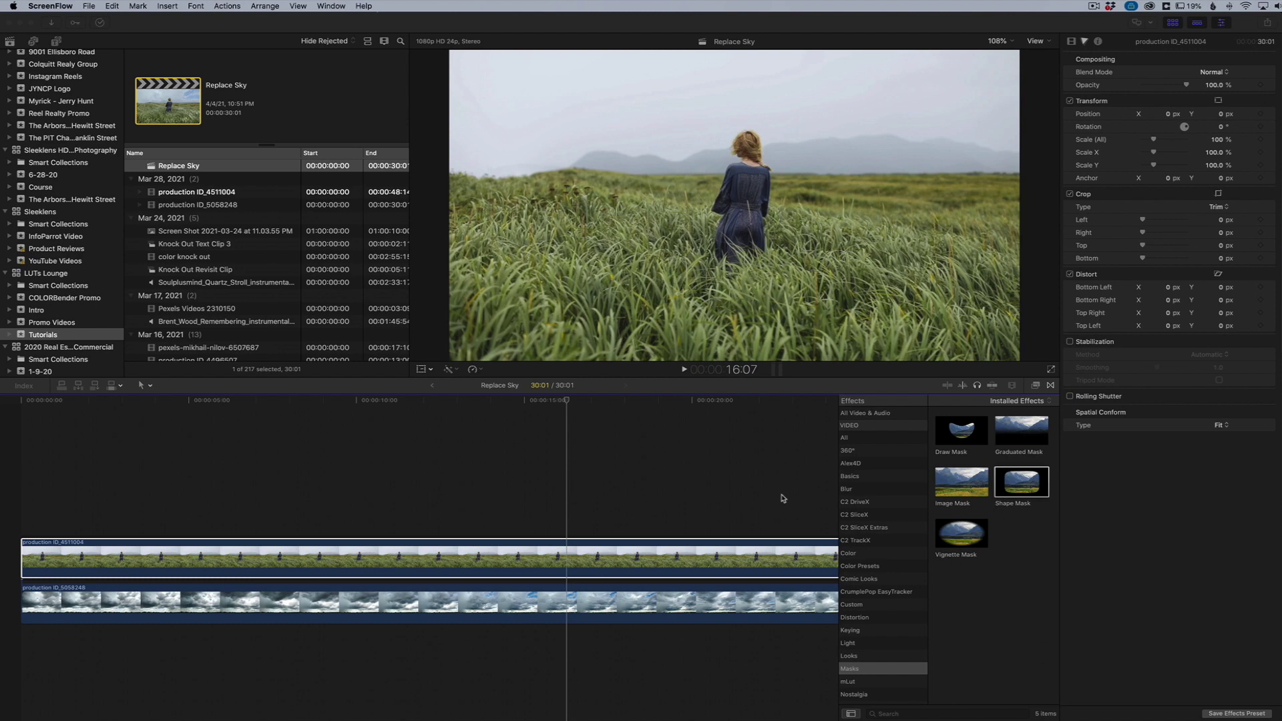
- Toggle the top woman-in-field clip off and on, and play it back to preview the sky beneath
click(612, 575)
key(v)
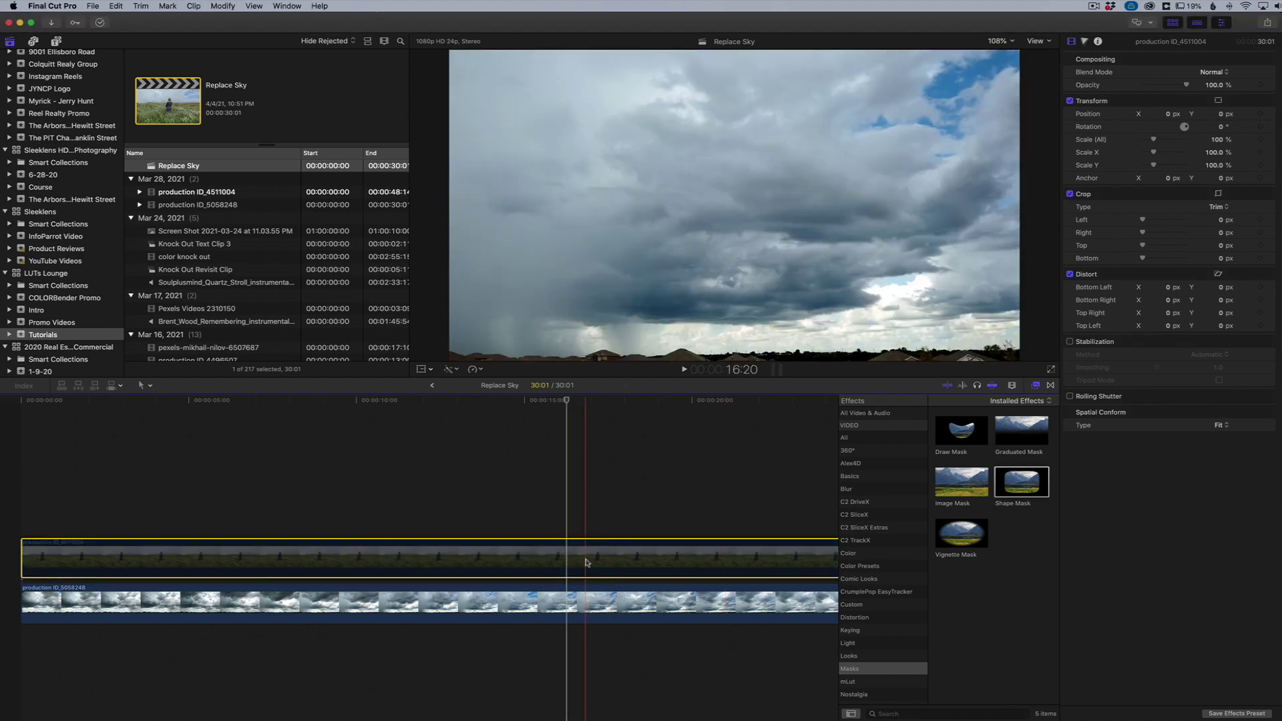
key(v)
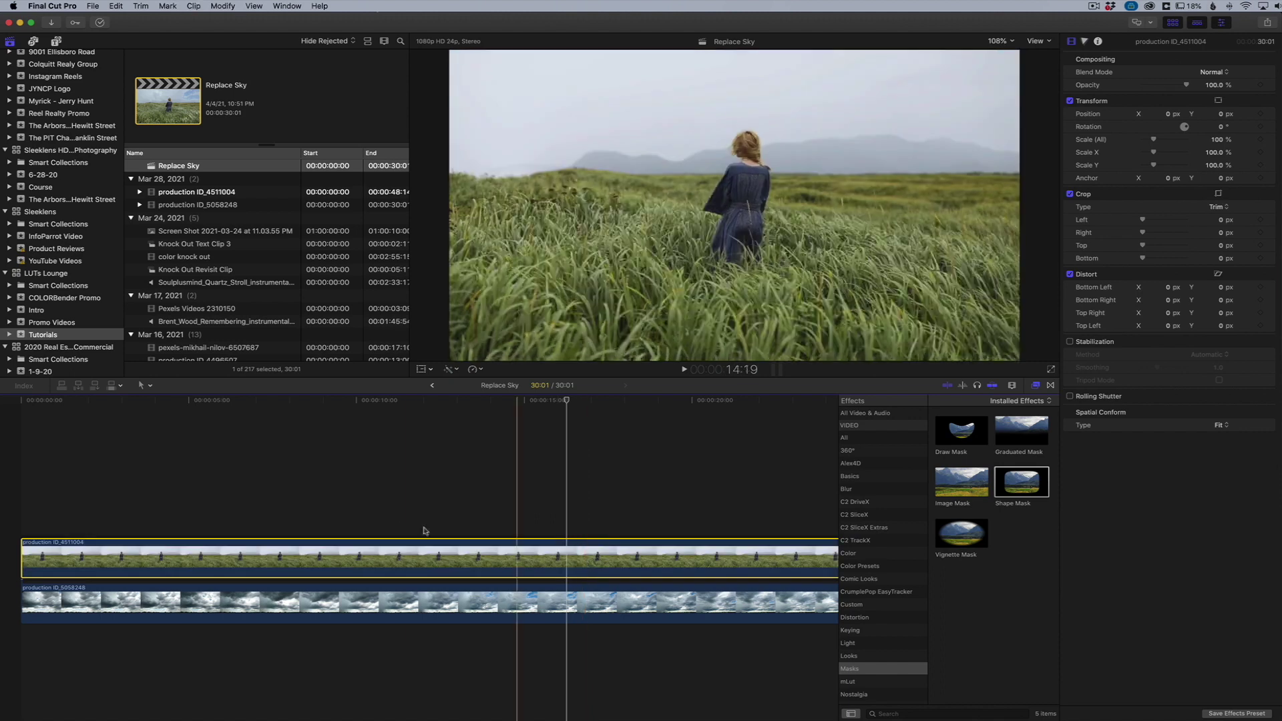
key(space)
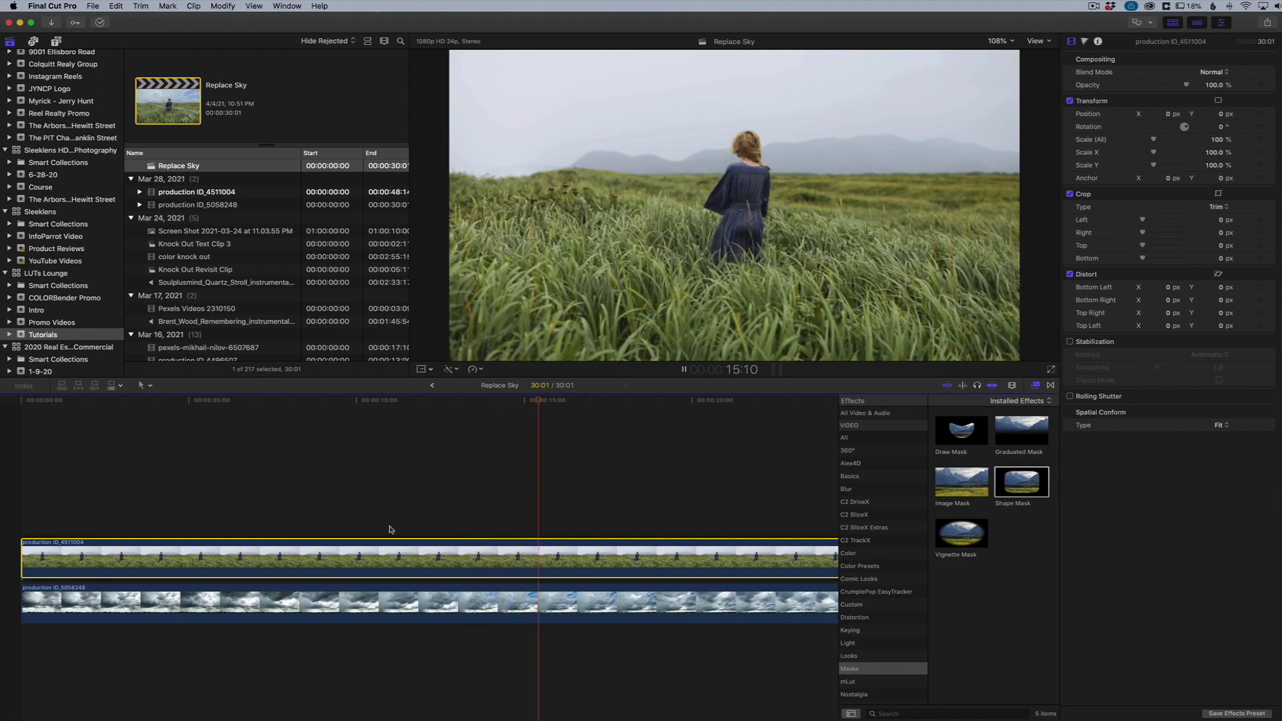
key(space)
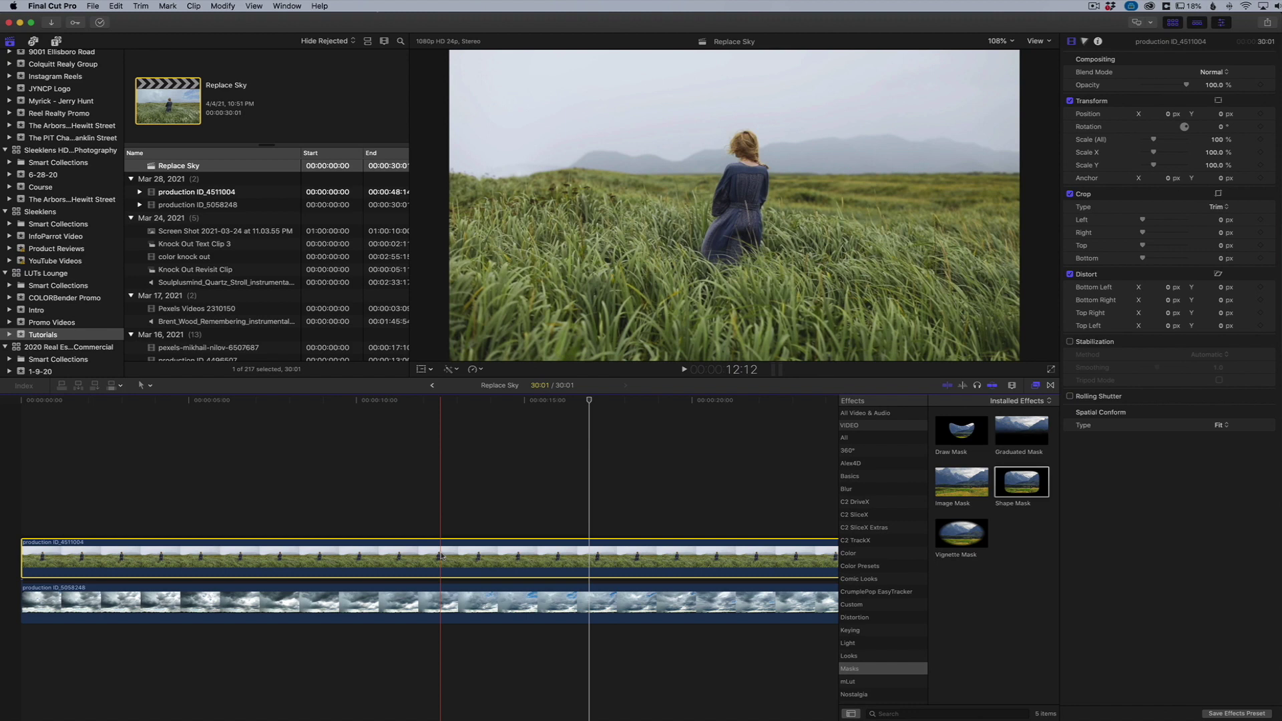
key(v)
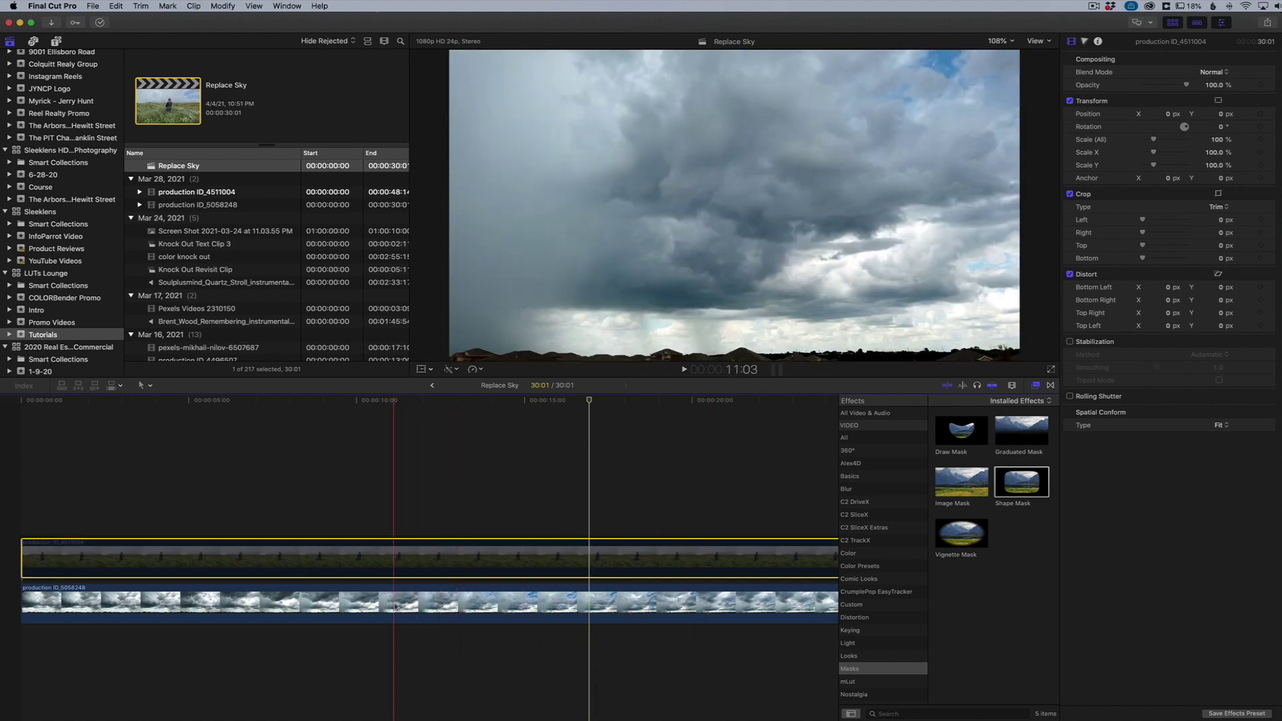
key(v)
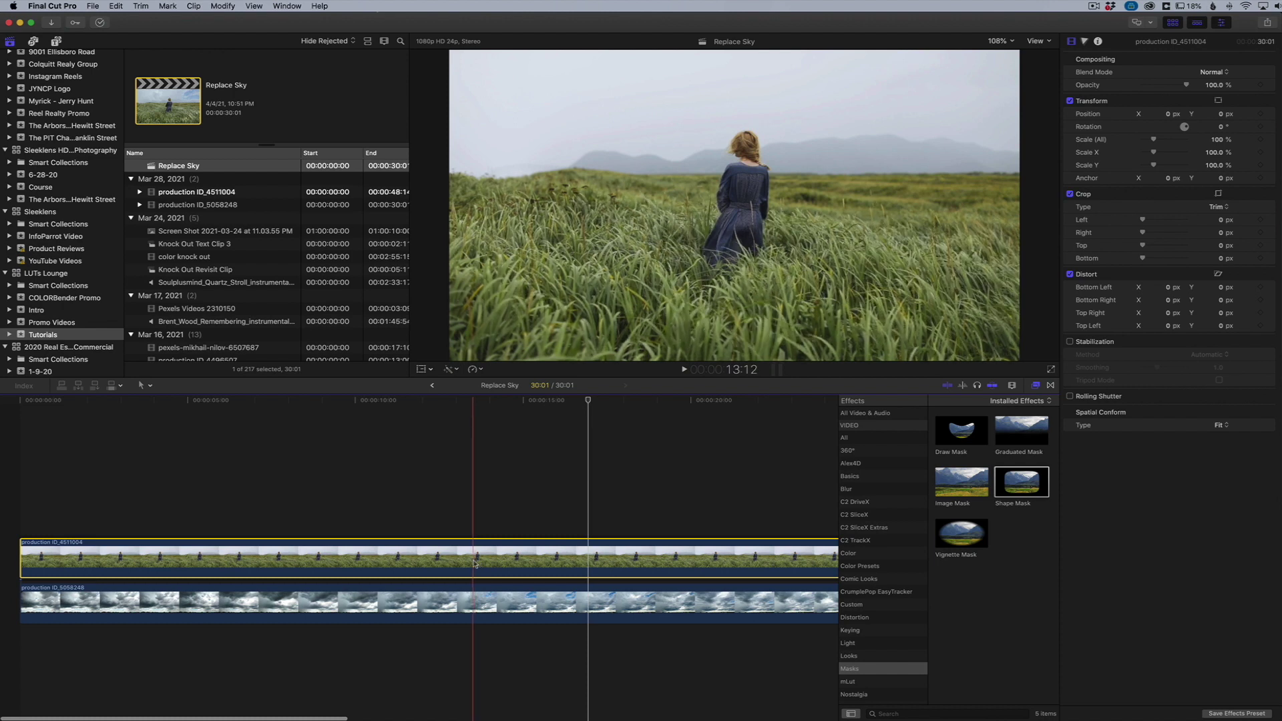
- Duplicate the field clip above the original, disable the copy, and select the original
drag(475, 563, 474, 505)
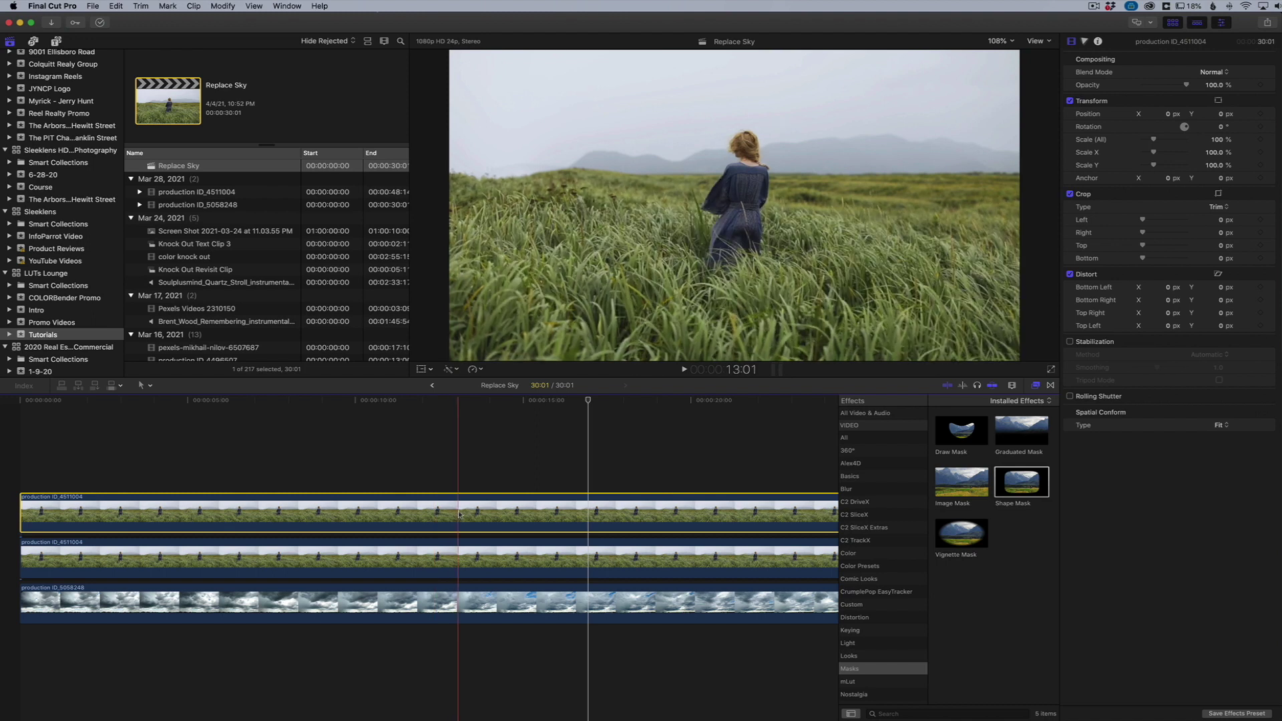
key(v)
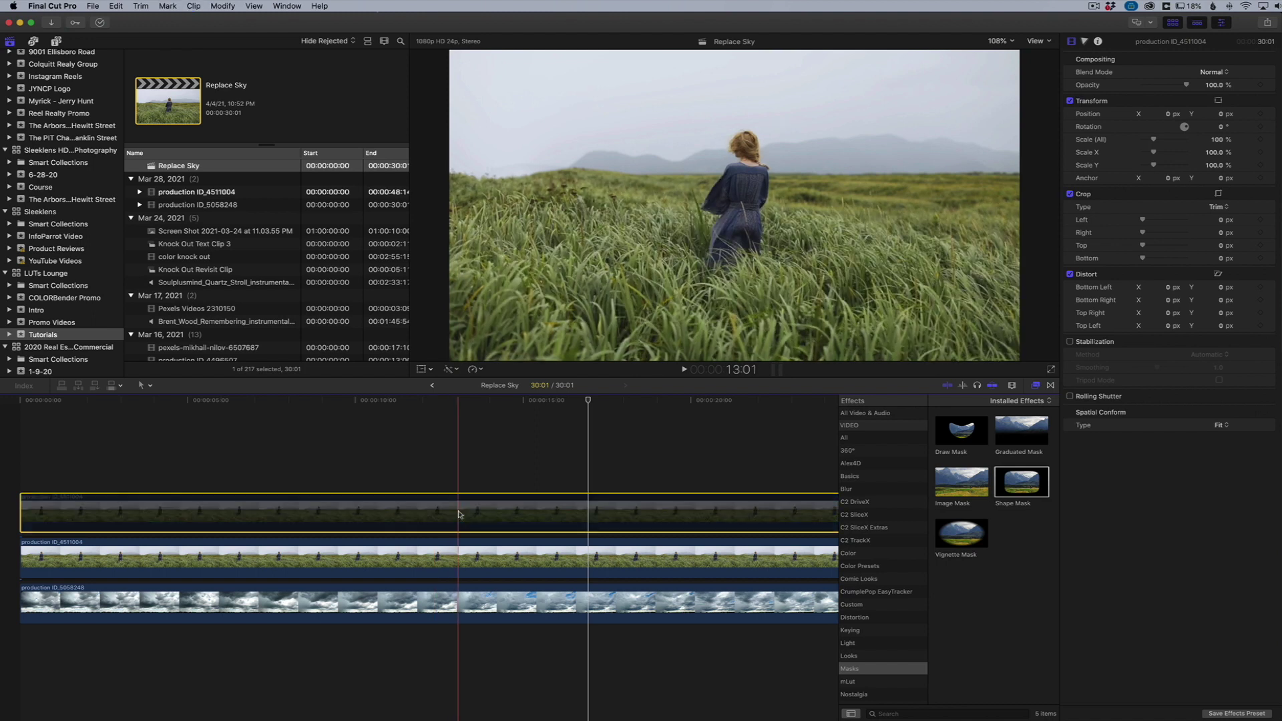
click(487, 563)
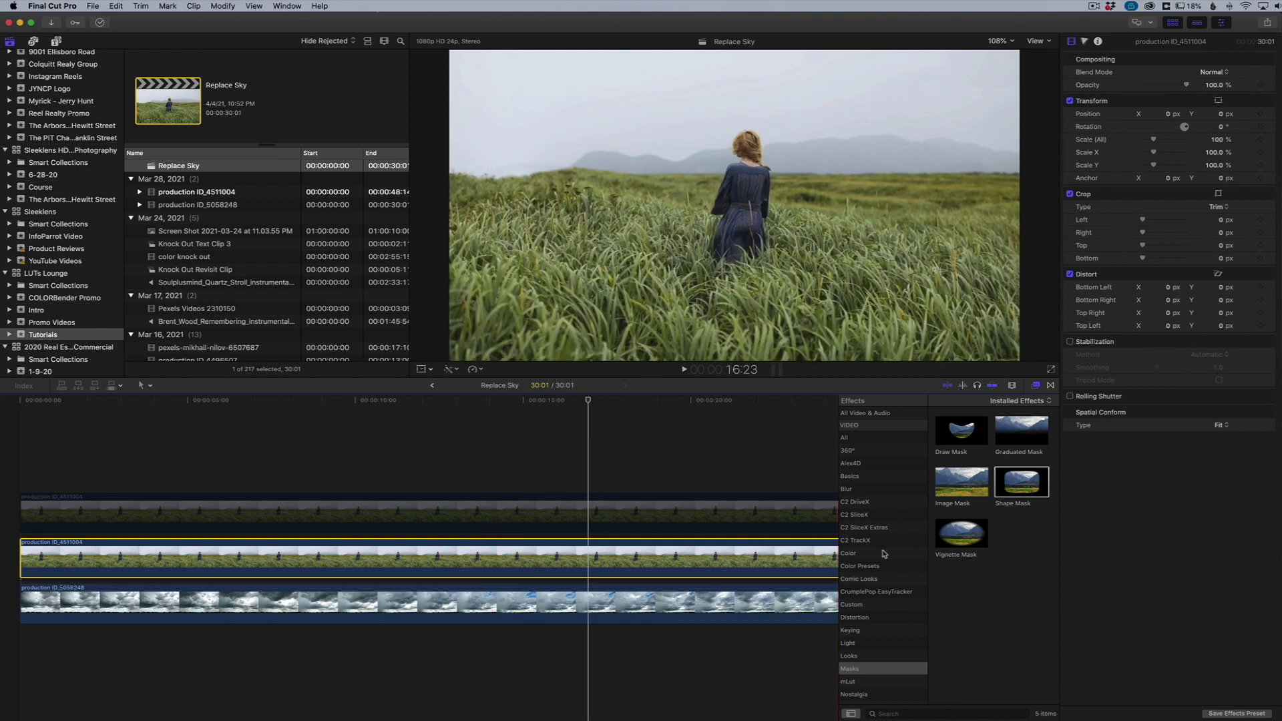
- Apply Luma Keyer from the Keying effects to the original field clip, then select the bottom sky clip
click(859, 632)
click(1013, 438)
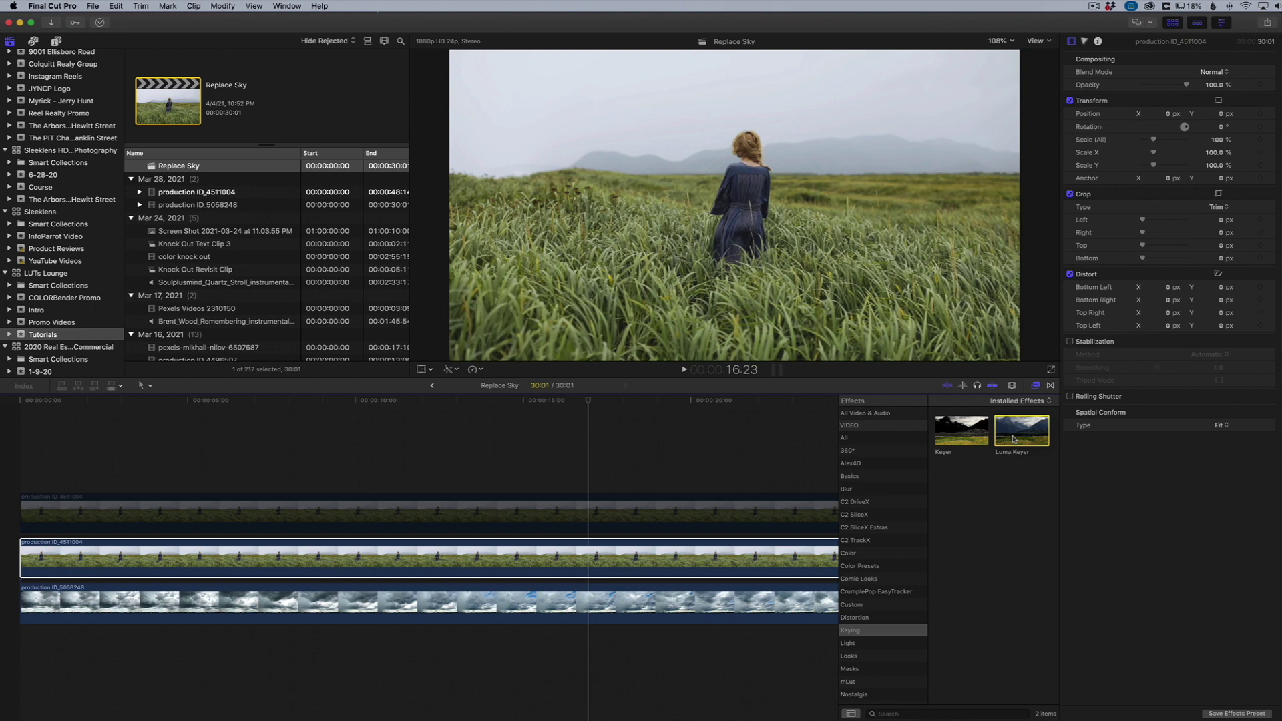
drag(1013, 438, 634, 571)
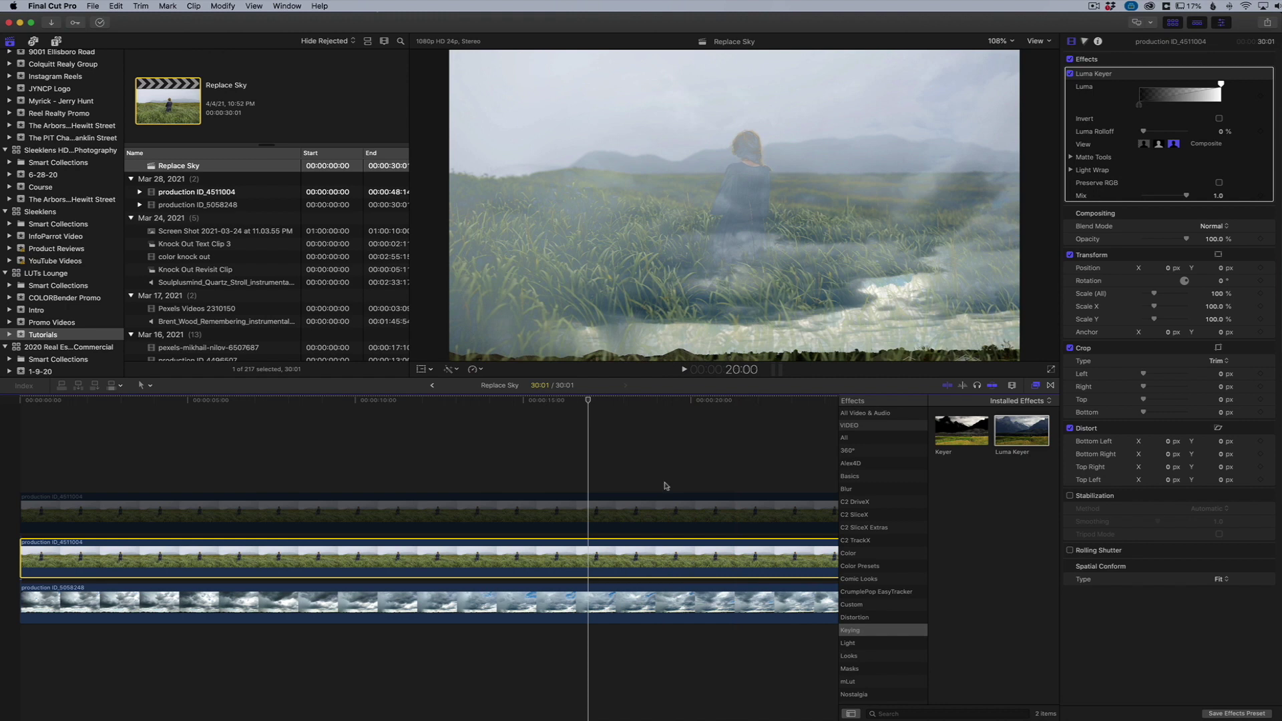
click(635, 606)
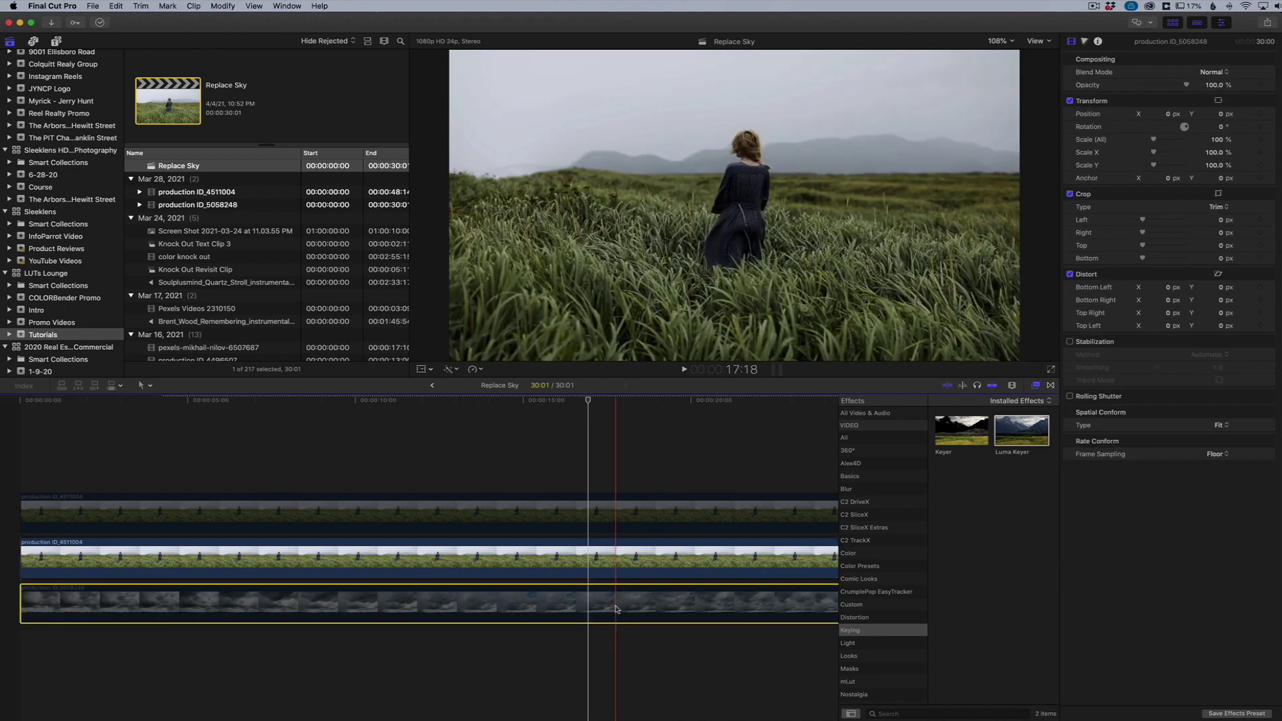
- On the middle clip, narrow the Luma Keyer luma range until the grey sky and mountains turn black
click(640, 560)
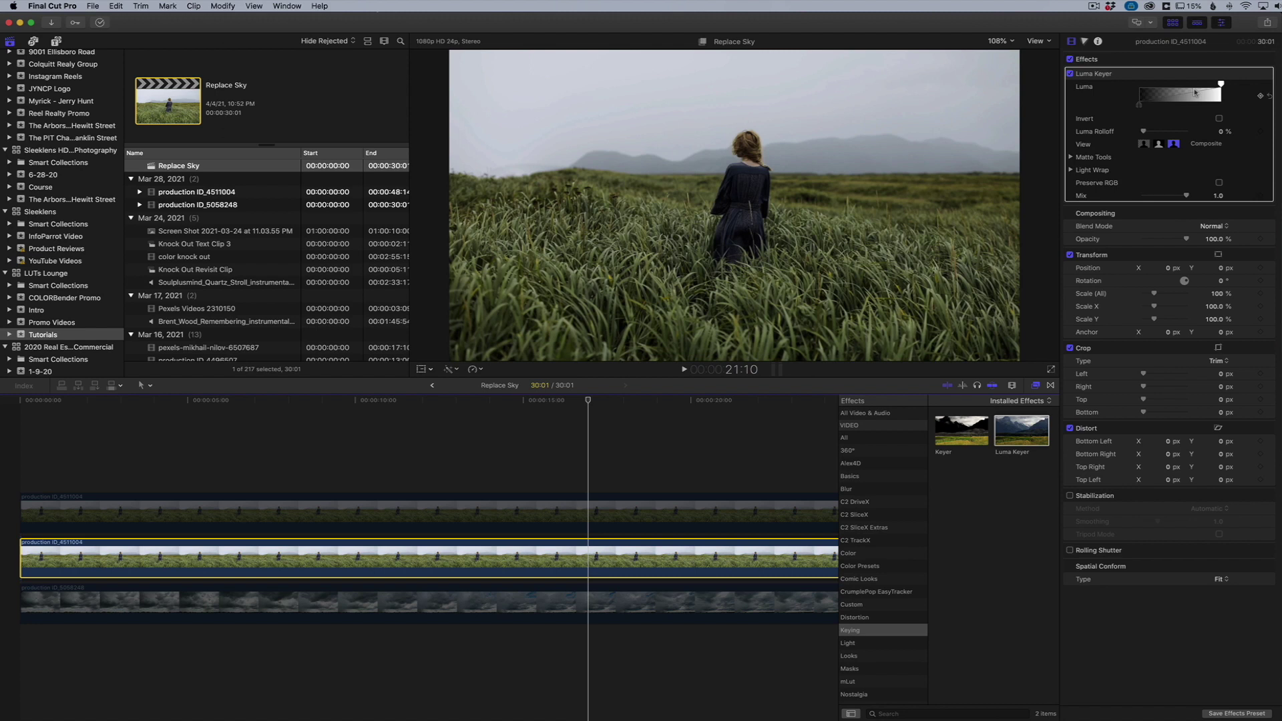
drag(1221, 84, 1139, 106)
drag(1221, 106, 1202, 106)
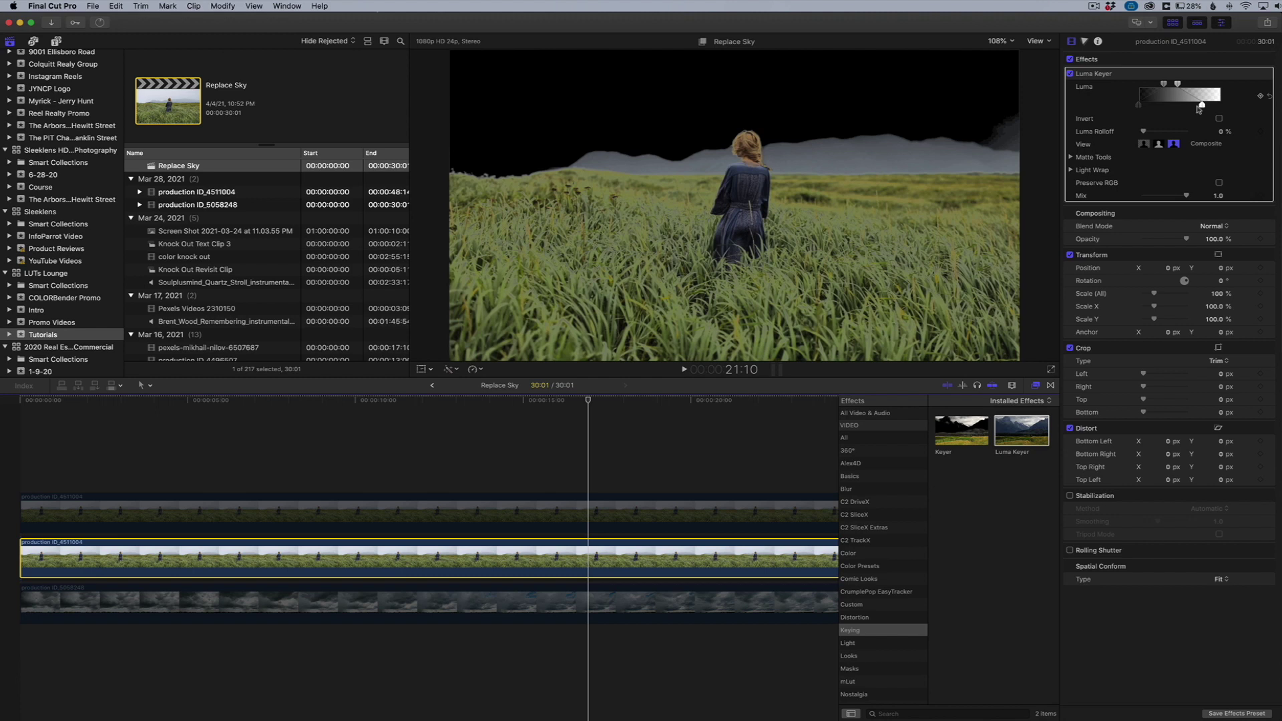
drag(1200, 106, 1189, 106)
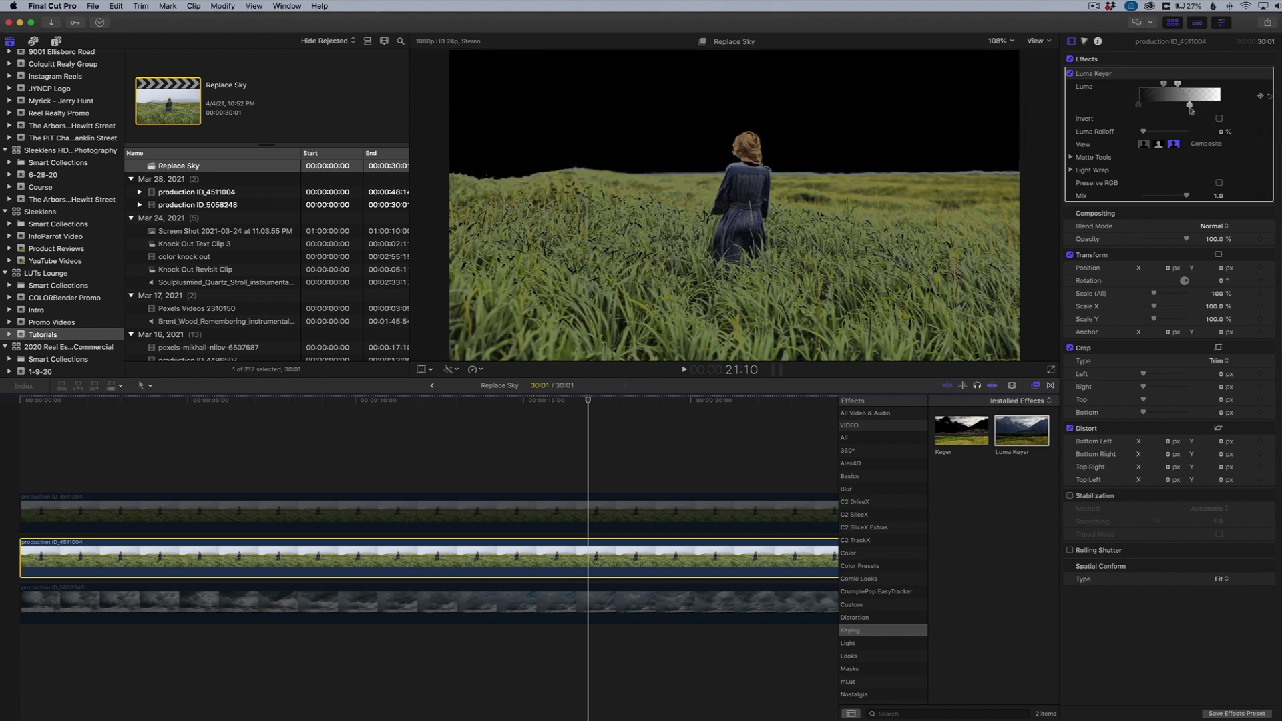
- Check the key in Matte view, nudge the luma range to clean the horizon, then return to Composite
click(1160, 144)
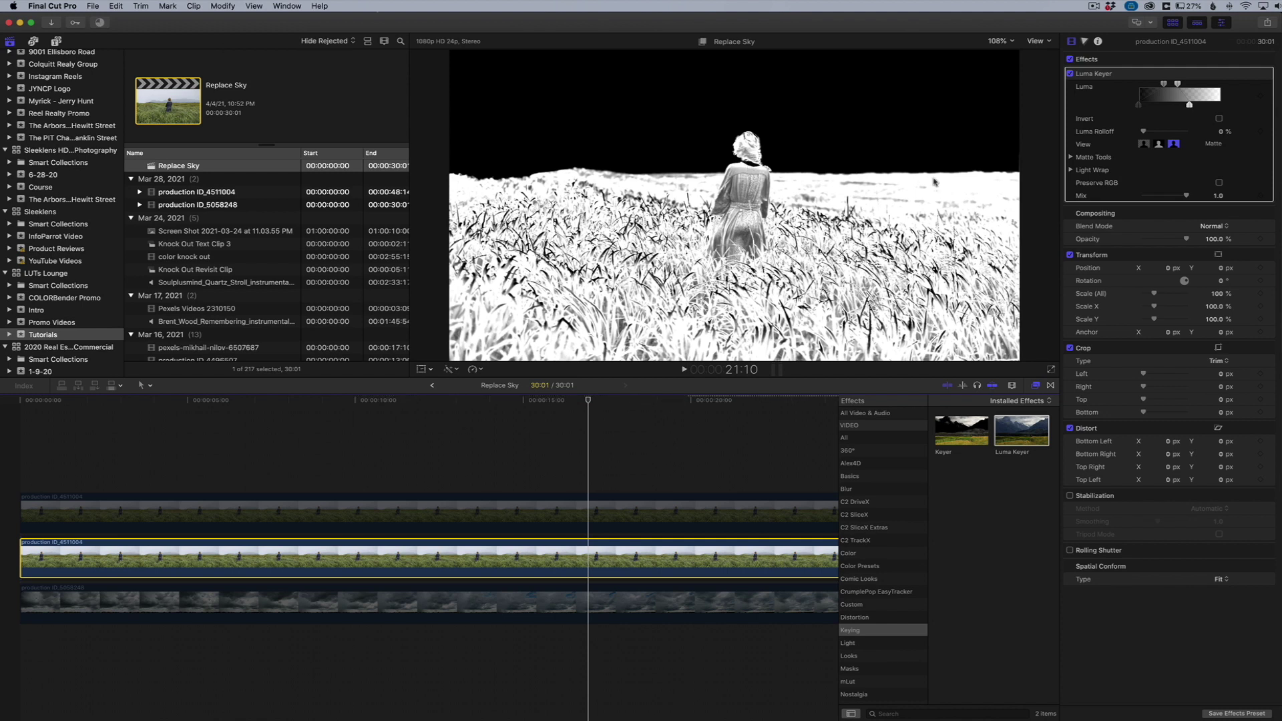
click(1189, 105)
drag(1189, 106, 1192, 106)
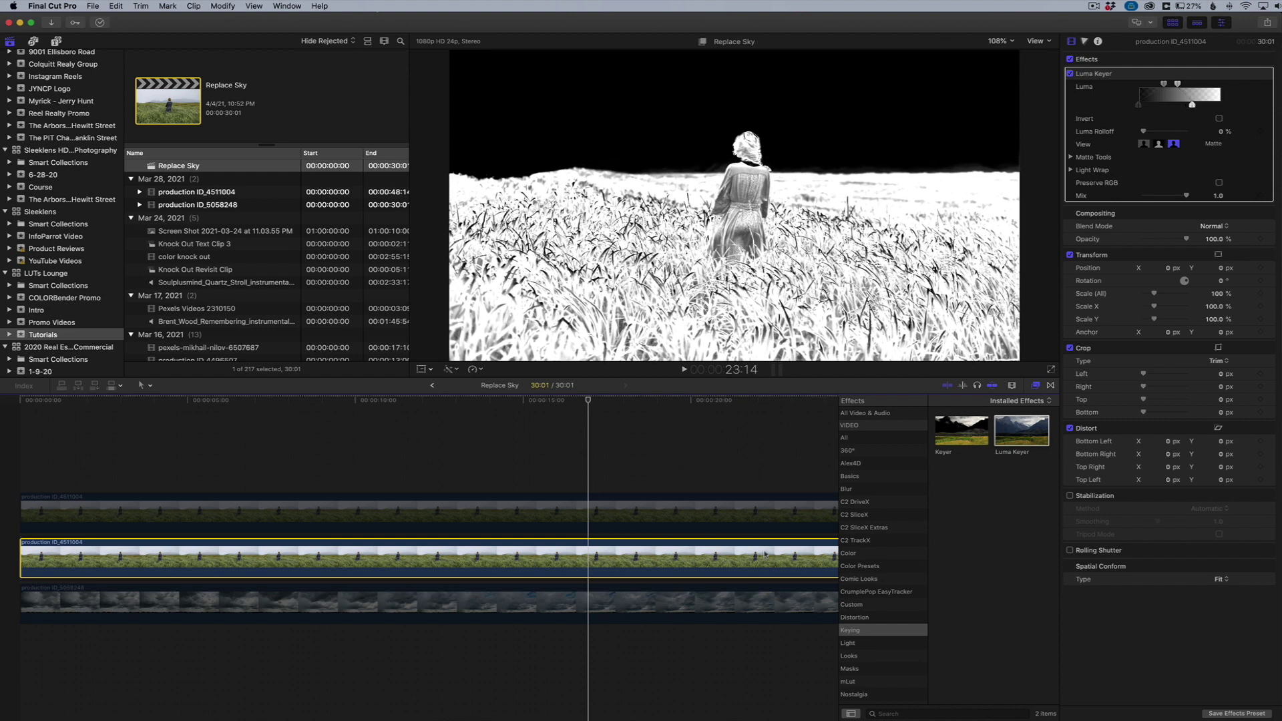
click(1143, 145)
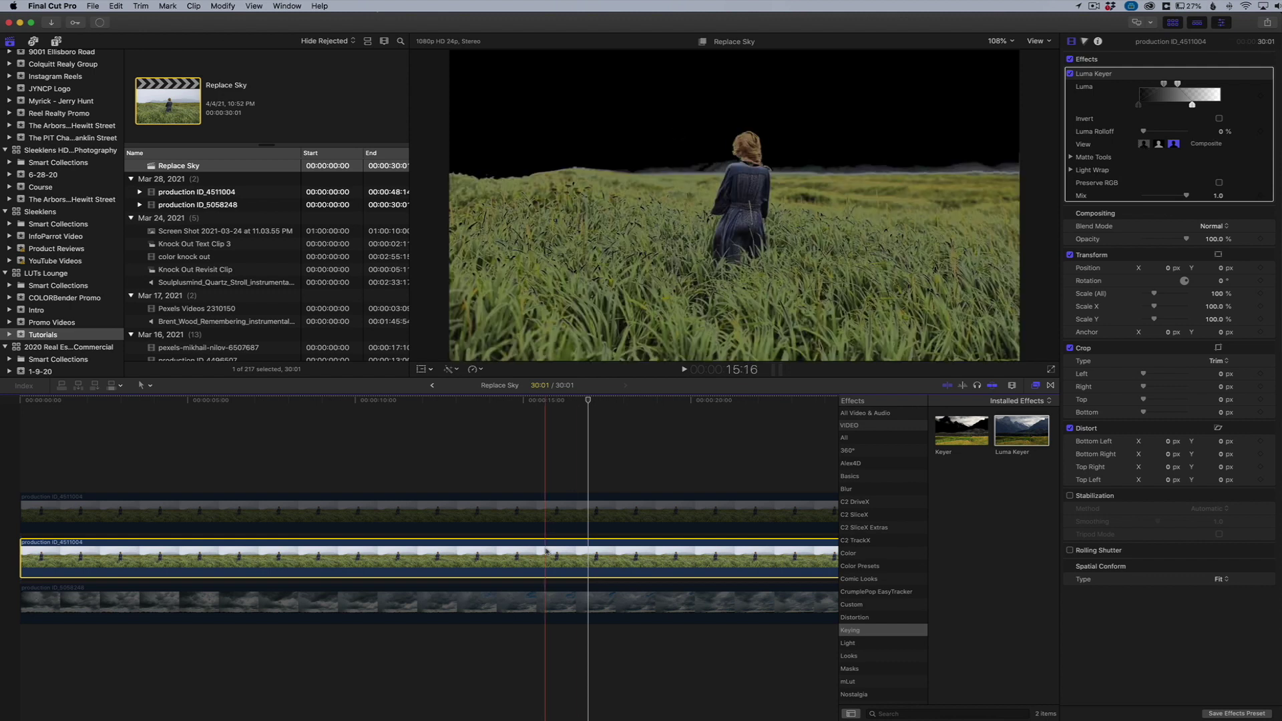
- Enable the cloudy sky clip on the bottom track, then select the top field copy
click(596, 608)
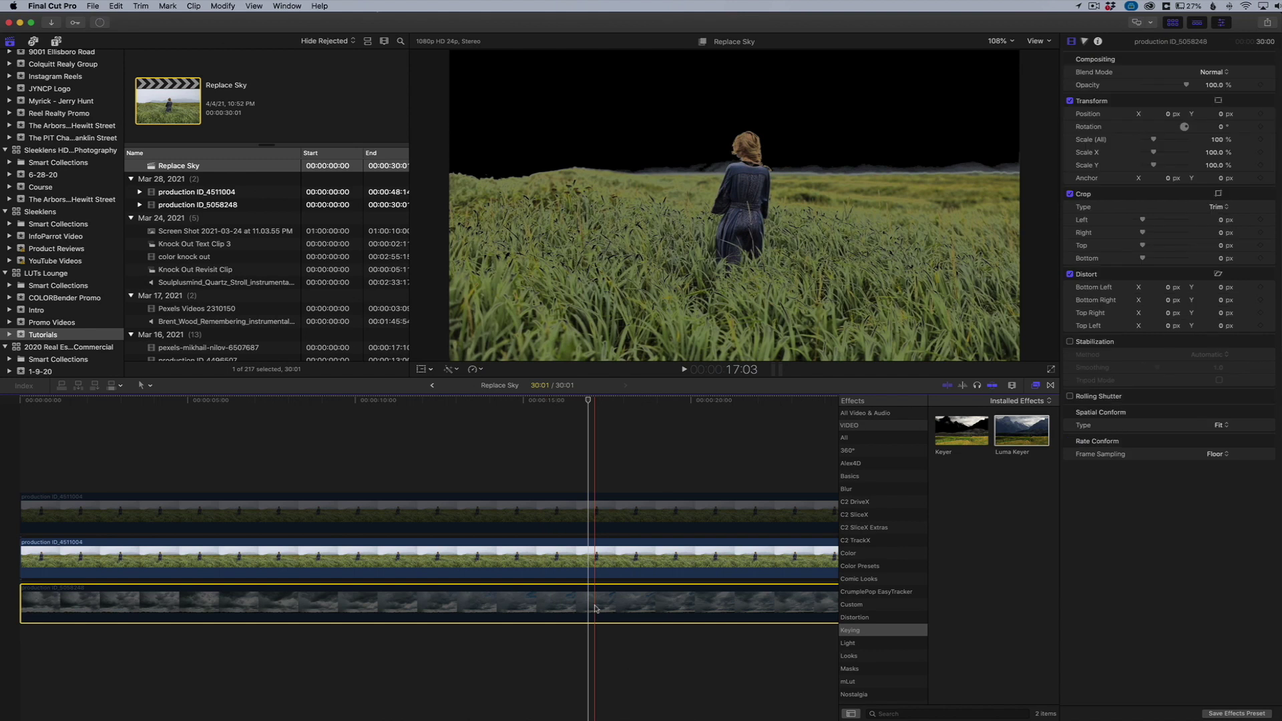
key(v)
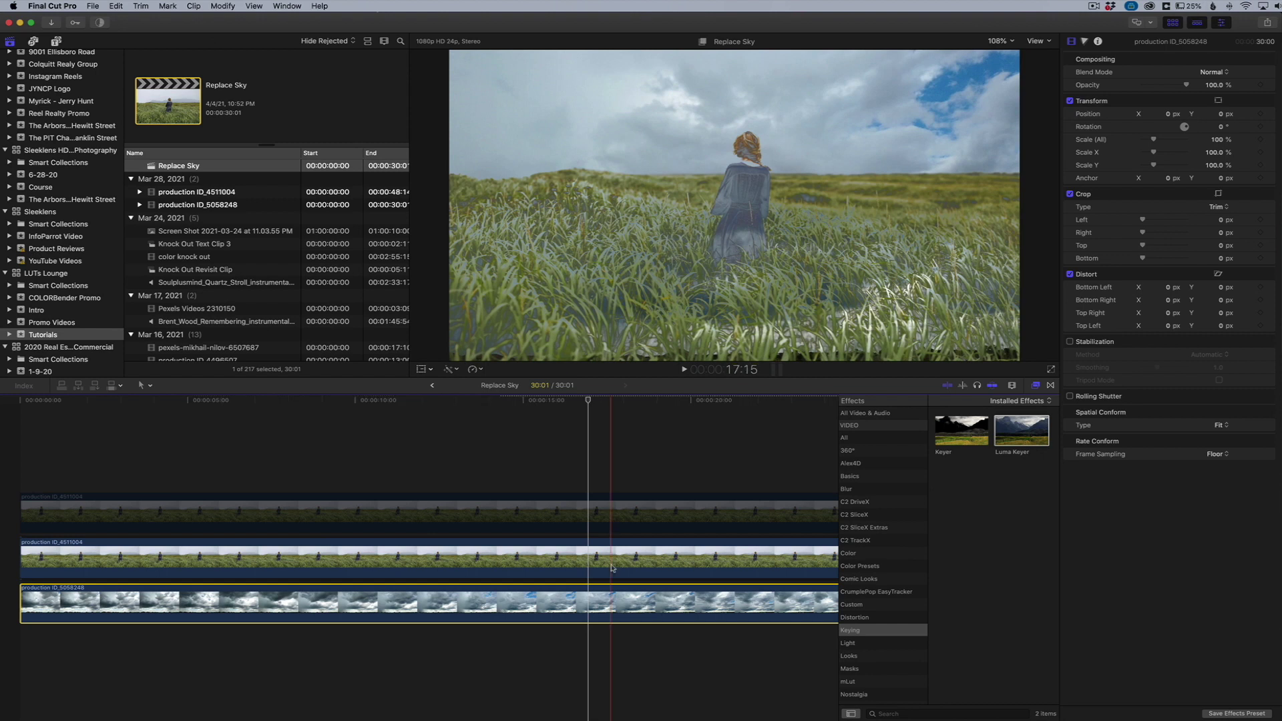
click(581, 516)
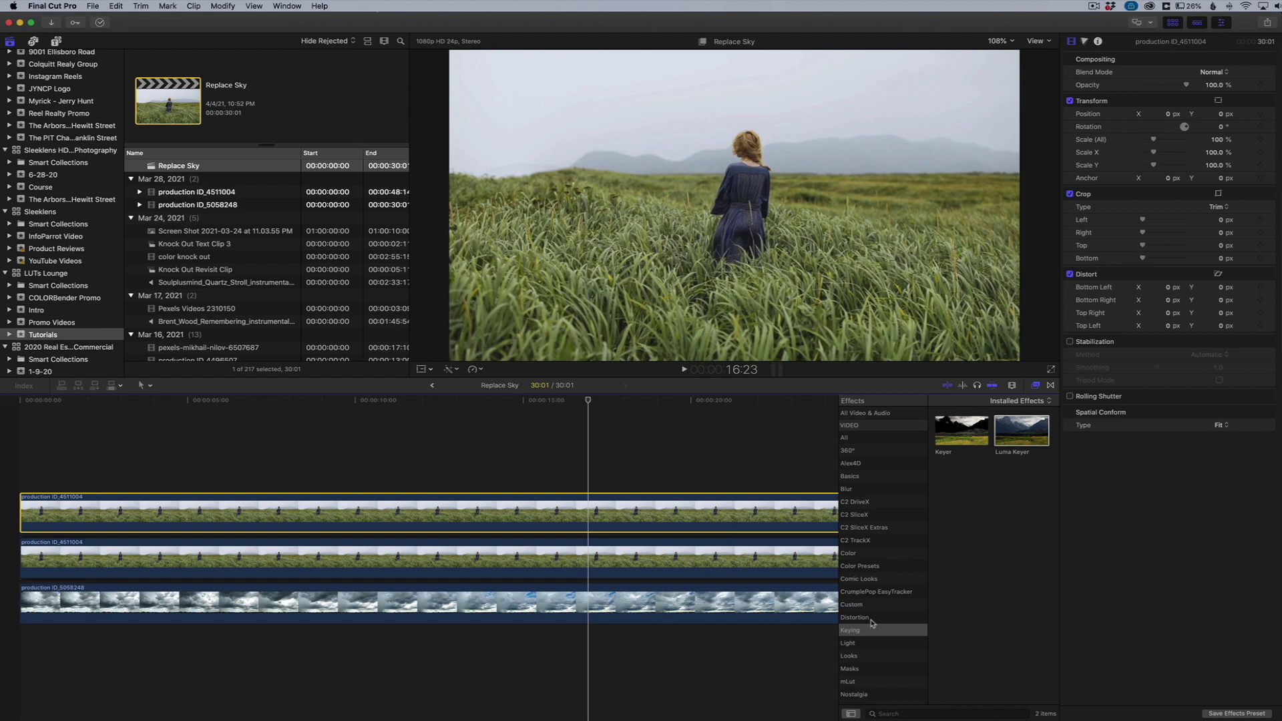
- Apply a Shape Mask from the Masks effects to the top field clip
scroll(871, 624, down, 3)
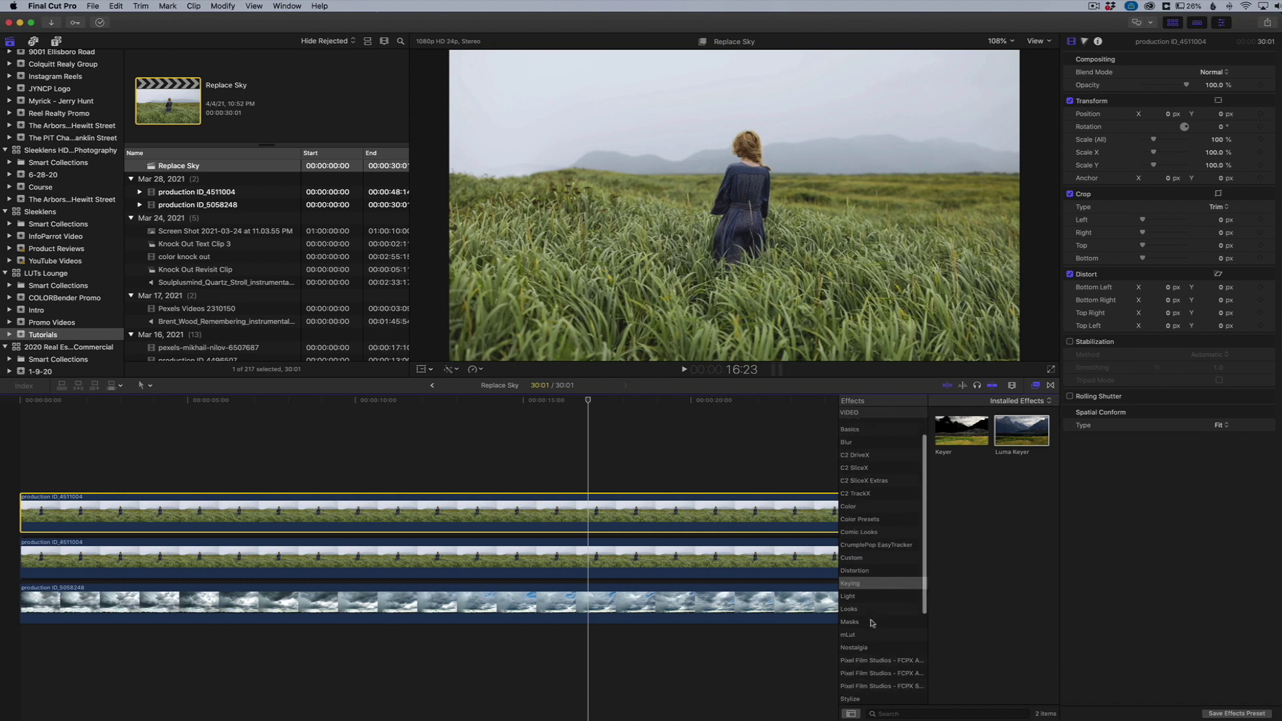
click(860, 617)
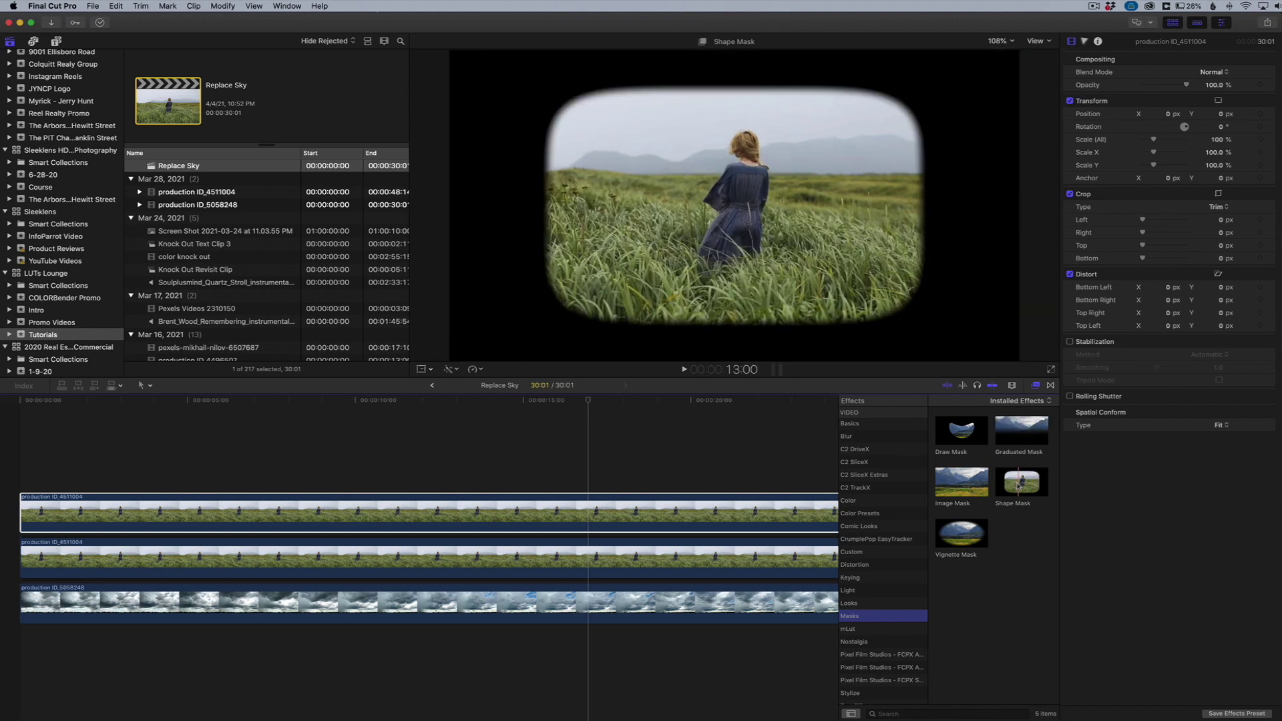
drag(1019, 486, 649, 512)
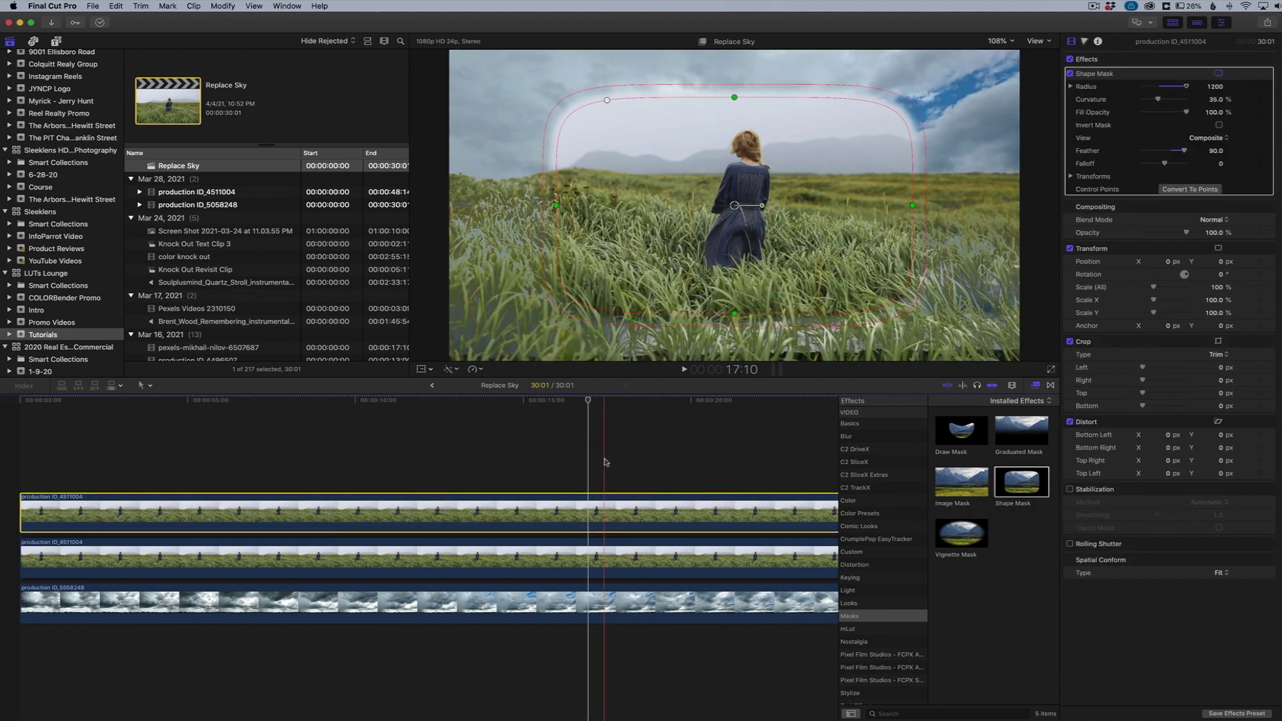
- Widen the shape mask past the frame edges, stretch it taller, and lower it into the grass
click(606, 462)
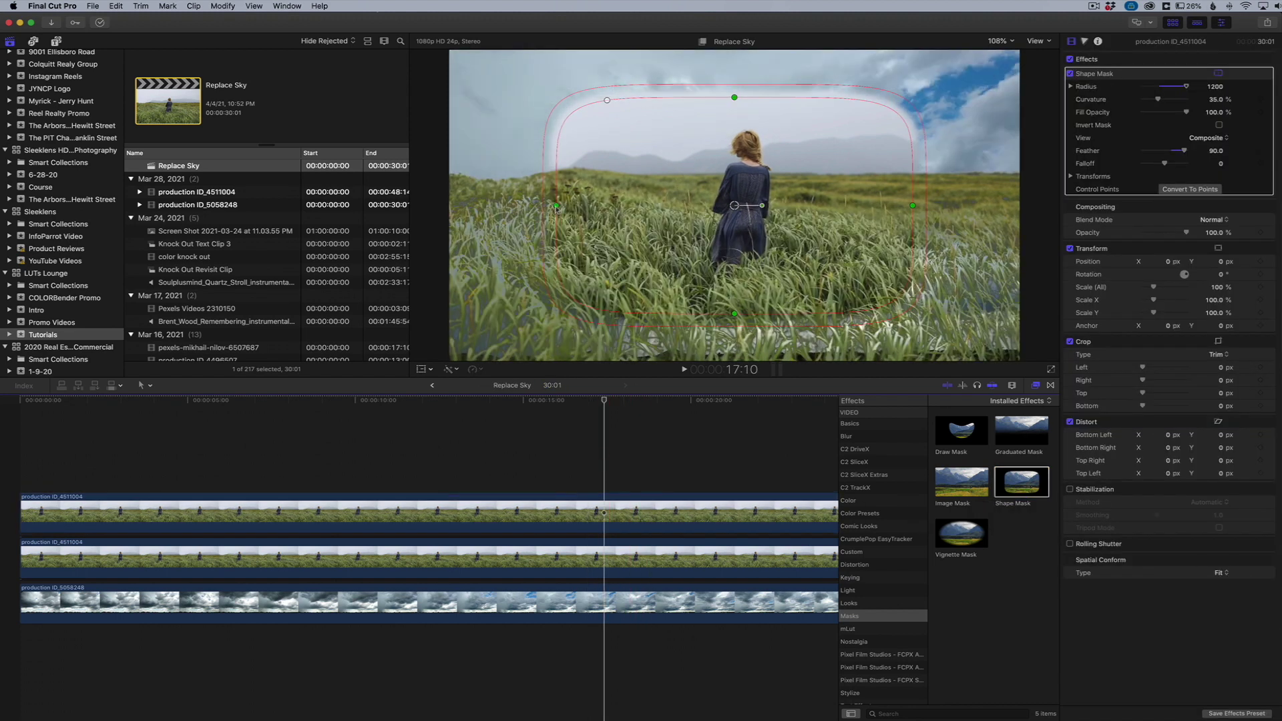
drag(557, 207, 411, 215)
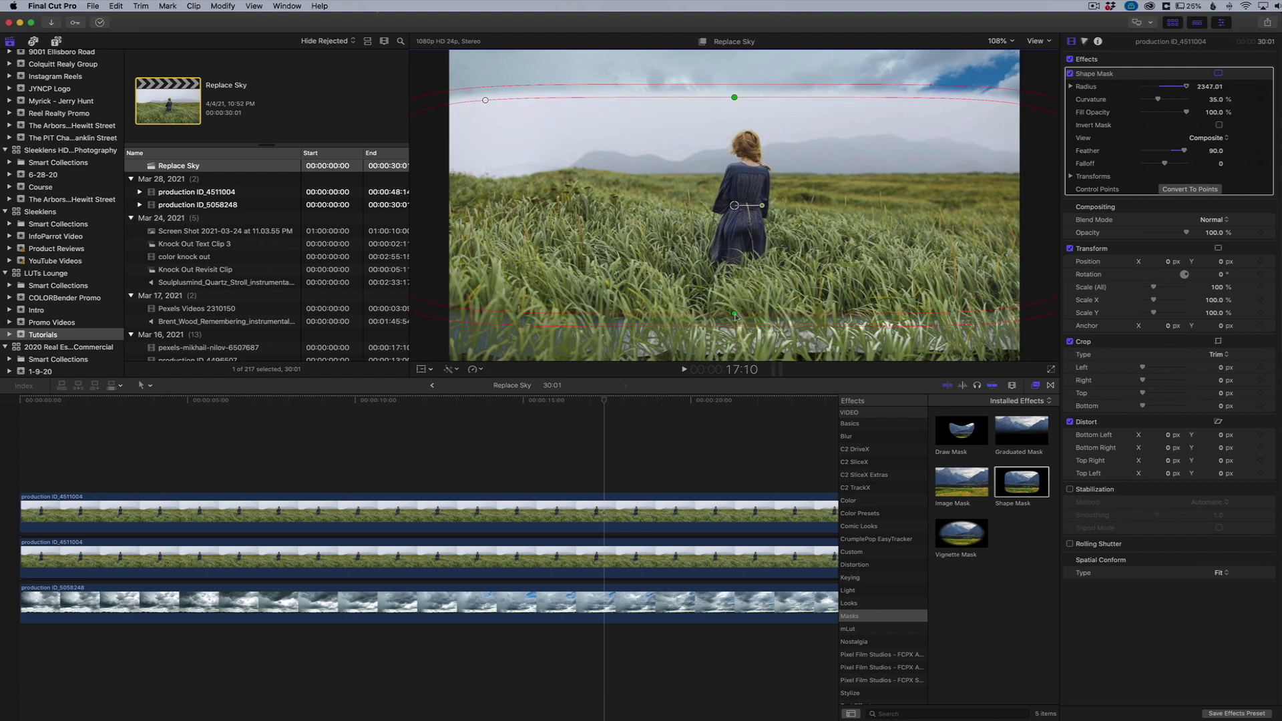
drag(735, 315, 739, 374)
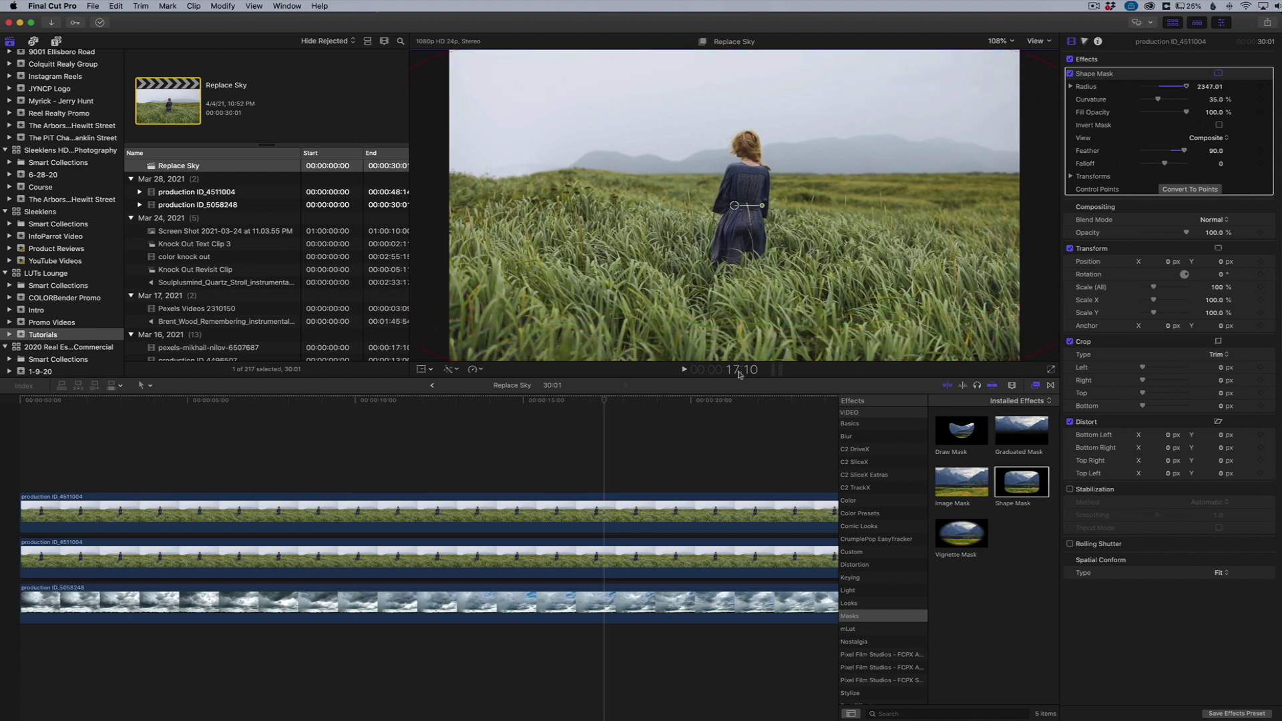
drag(735, 207, 733, 346)
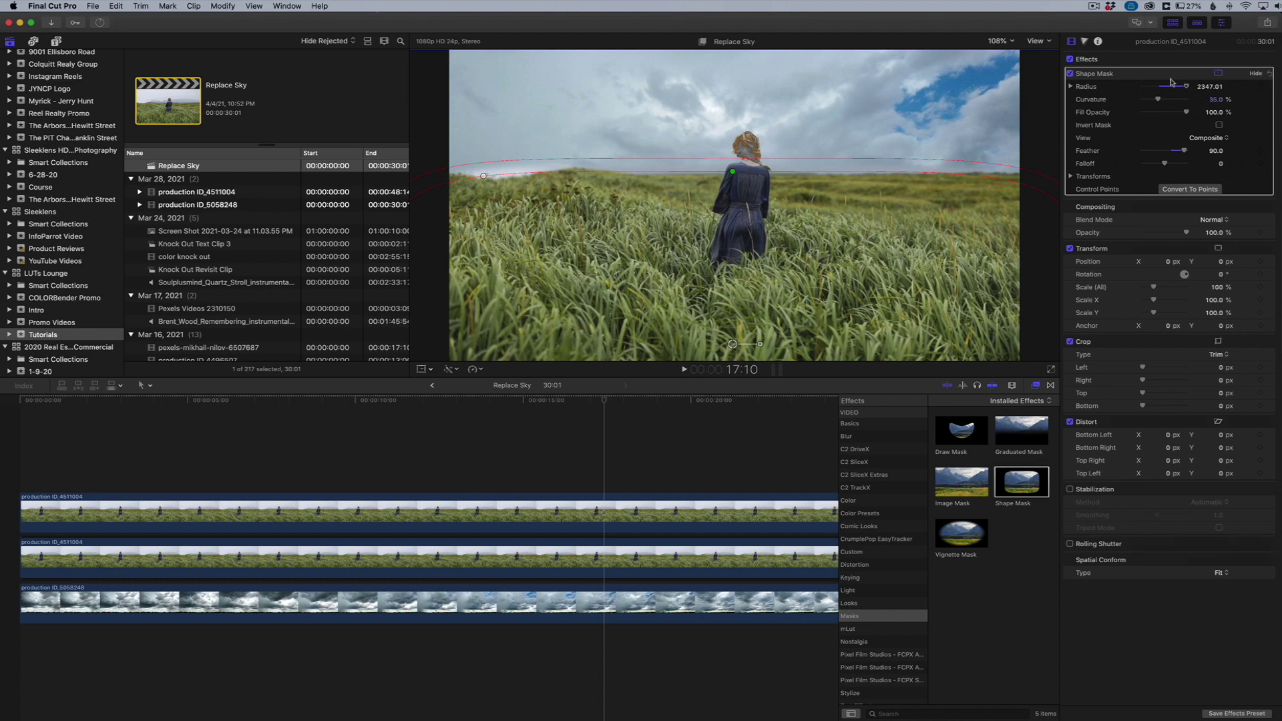
- Fine-tune the middle clip's Luma Keyer thresholds so the woman's hair blends with the new sky
click(705, 565)
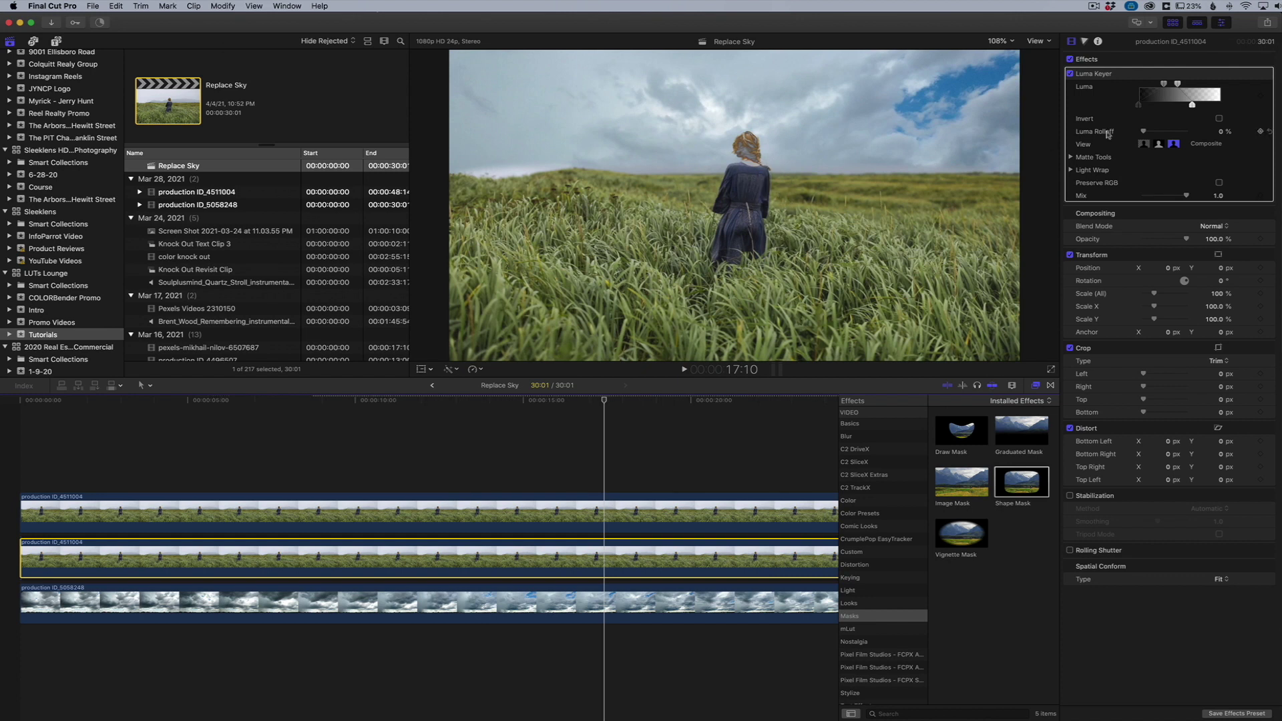
drag(1189, 107, 1209, 106)
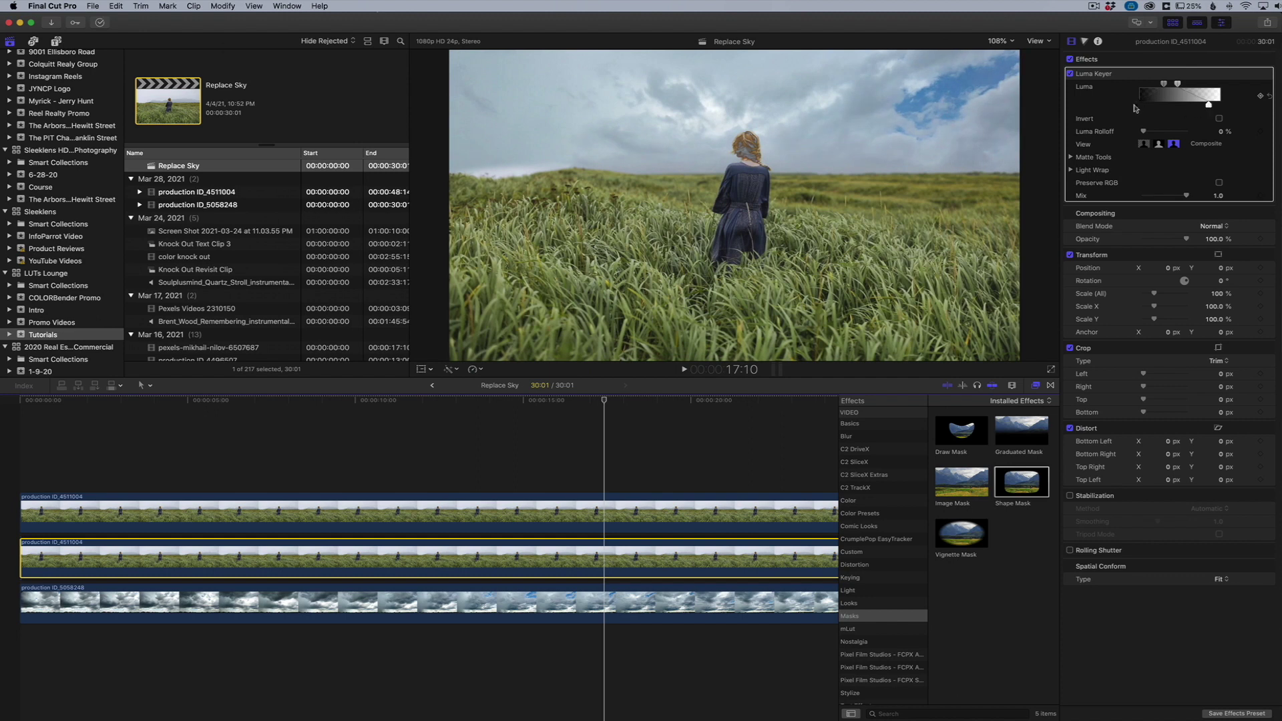
drag(1163, 85, 1155, 85)
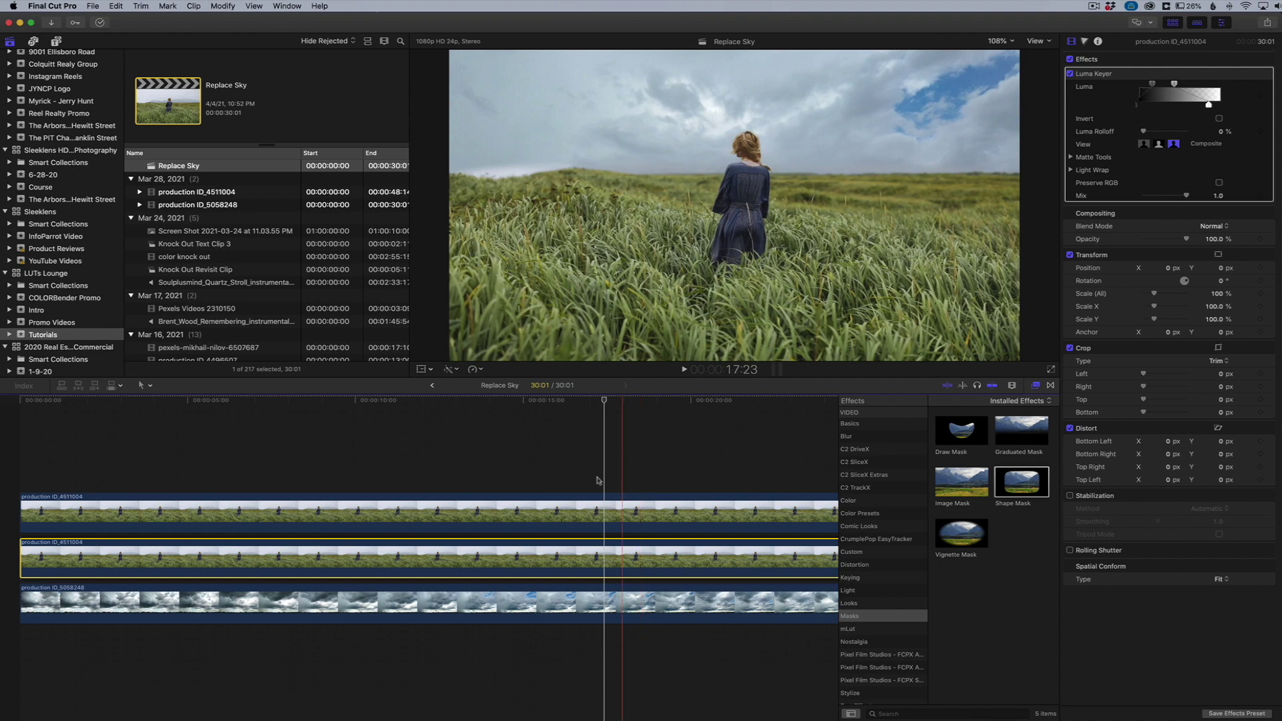
- Preview the composite, then shift the Luma Keyer's bright and dark thresholds for a darker, stormier sky
key(space)
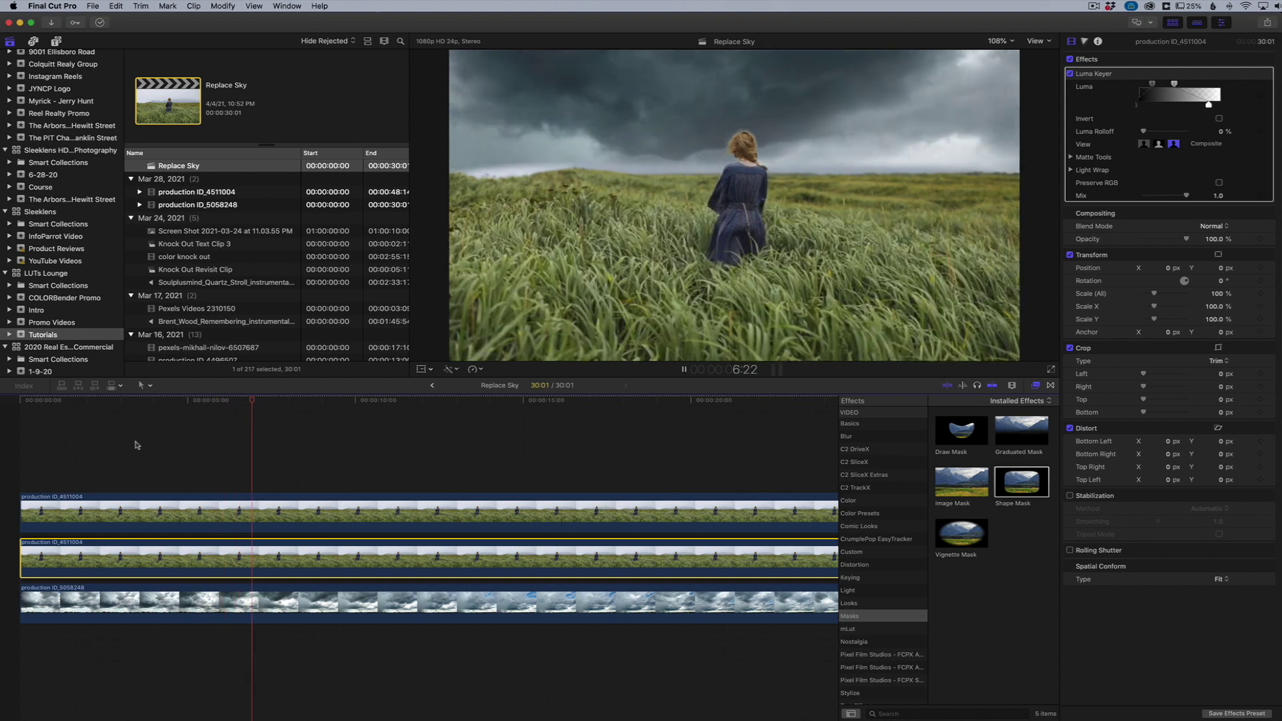
key(space)
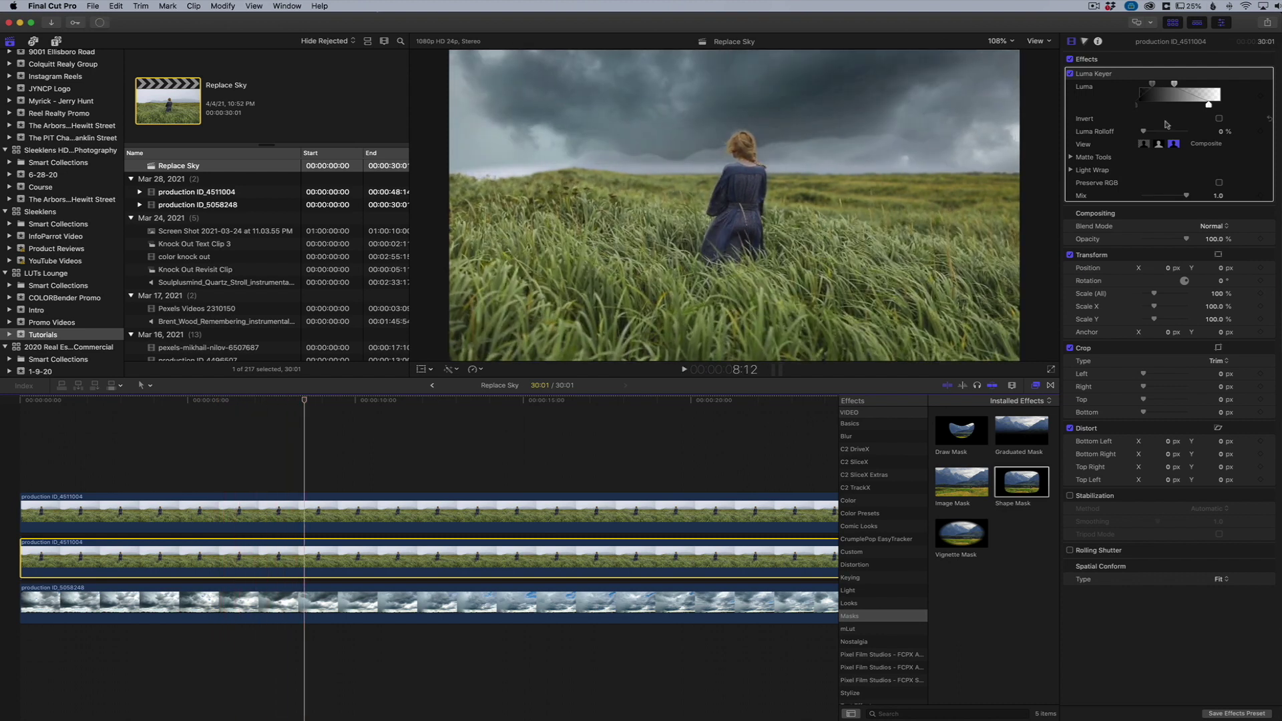
mouse_move(1209, 106)
mouse_down()
mouse_move(1176, 84)
mouse_move(1194, 86)
mouse_up()
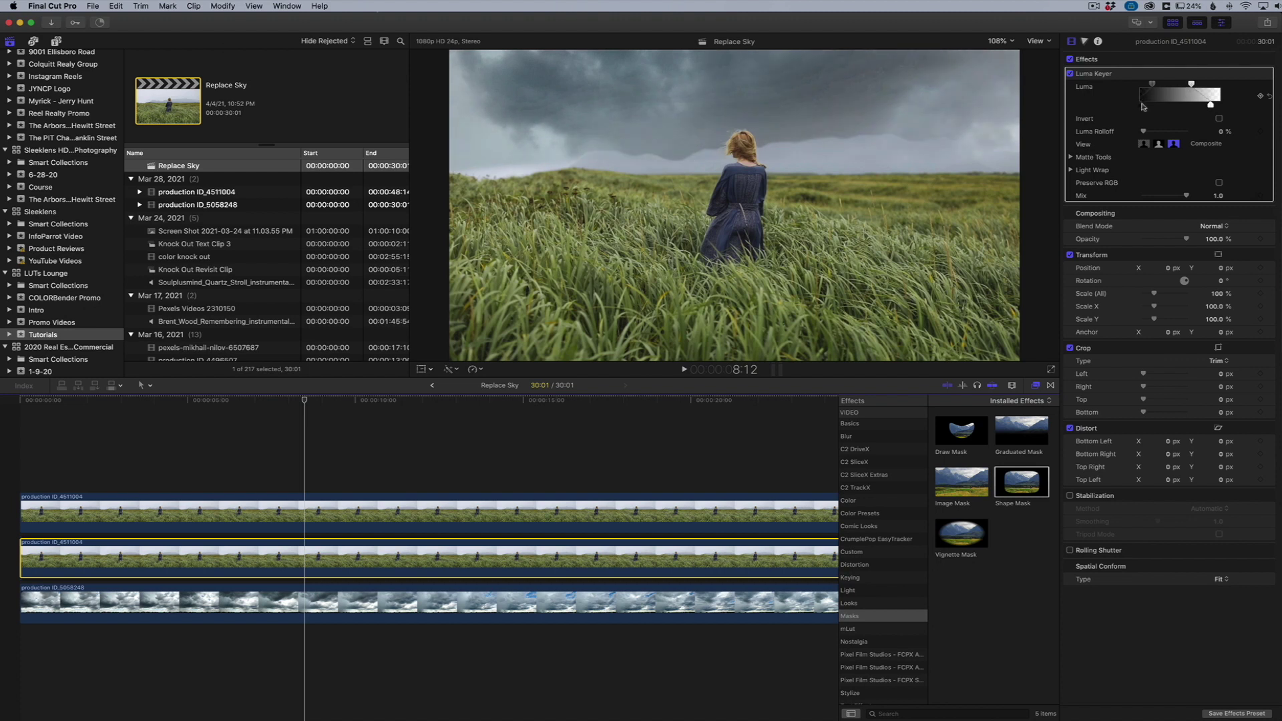
mouse_move(1152, 84)
mouse_down()
mouse_move(1169, 85)
mouse_move(1143, 87)
mouse_up()
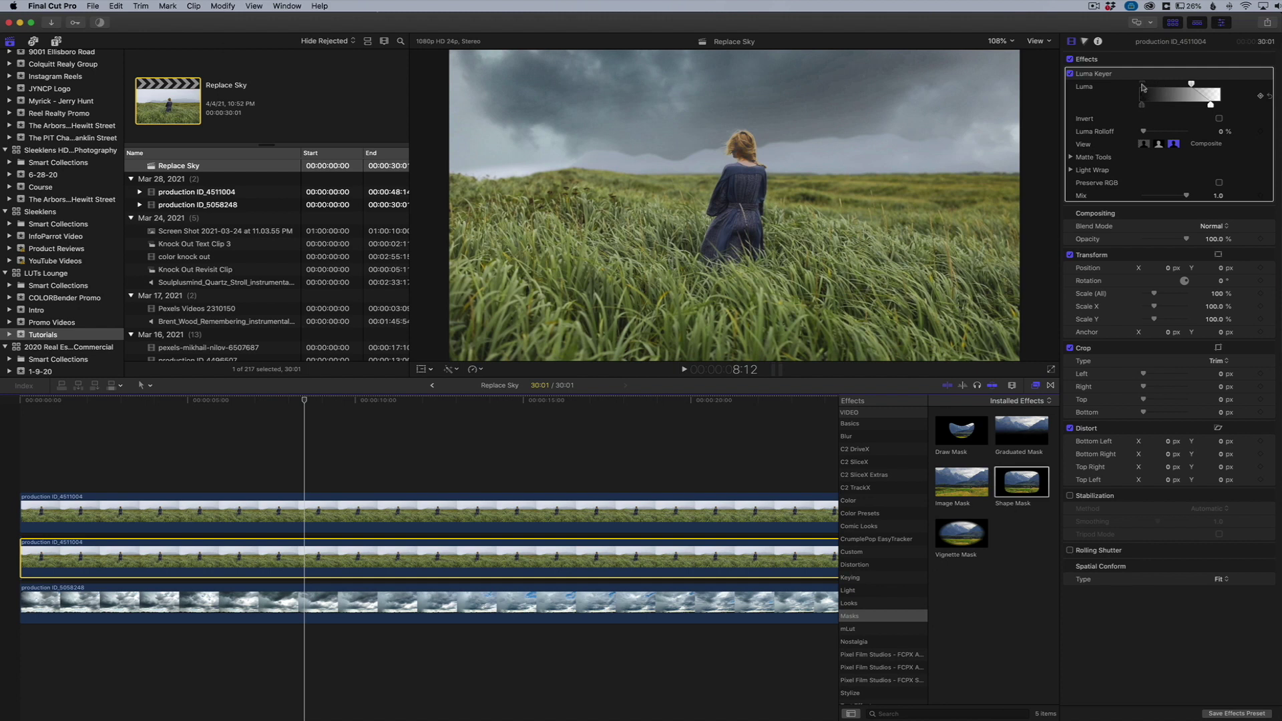